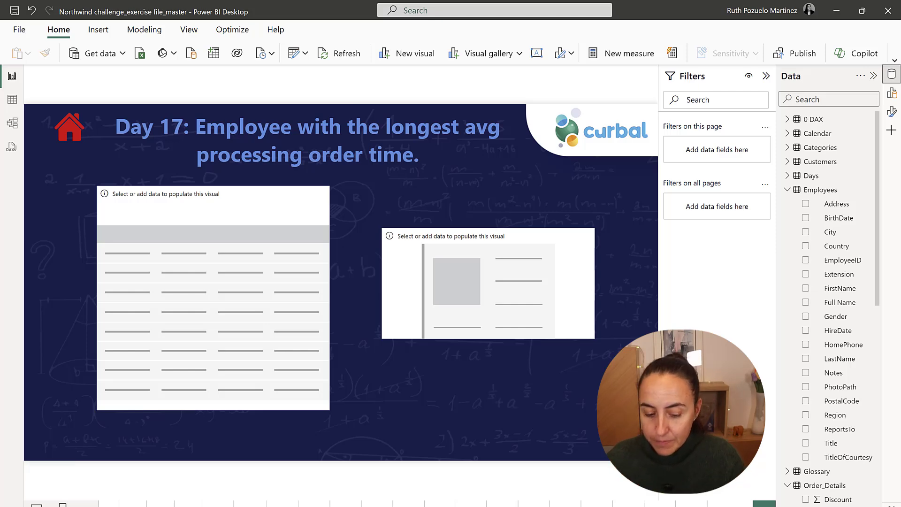
- Add EmployeeID and Full Name from Employees, and OrderID, OrderDate and ShippedDate from Orders, to the table visual
click(264, 296)
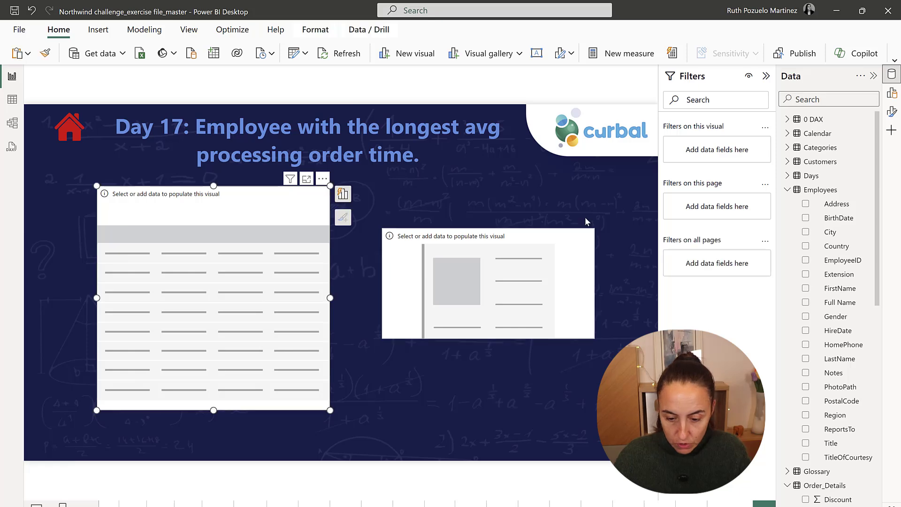
click(805, 260)
click(805, 302)
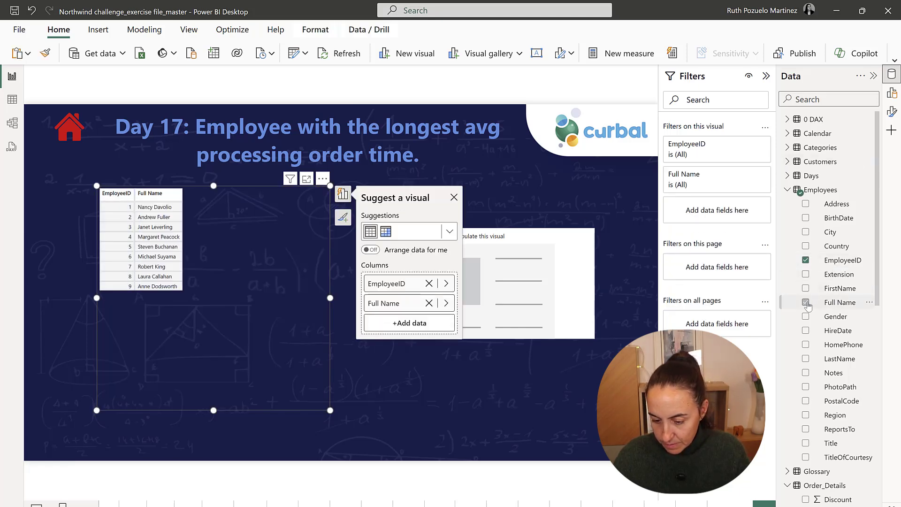
scroll(836, 282, down, 8)
click(806, 270)
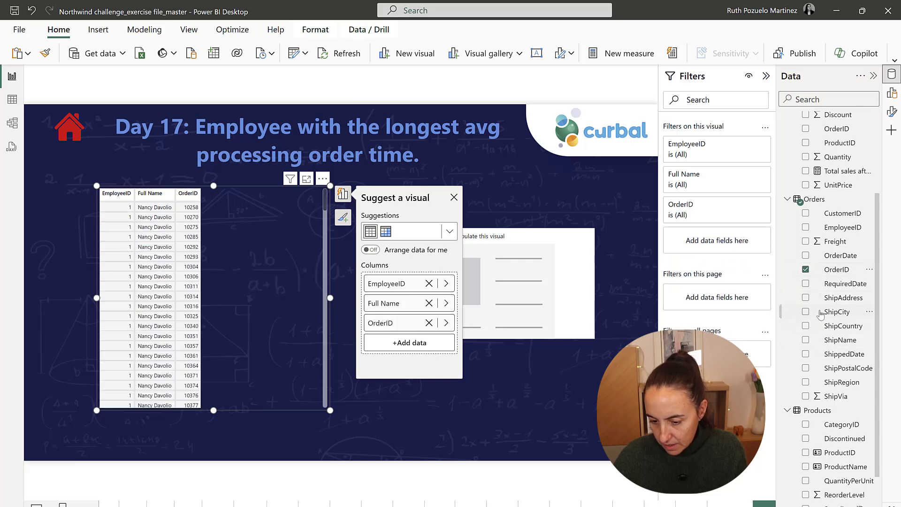
click(806, 255)
click(805, 354)
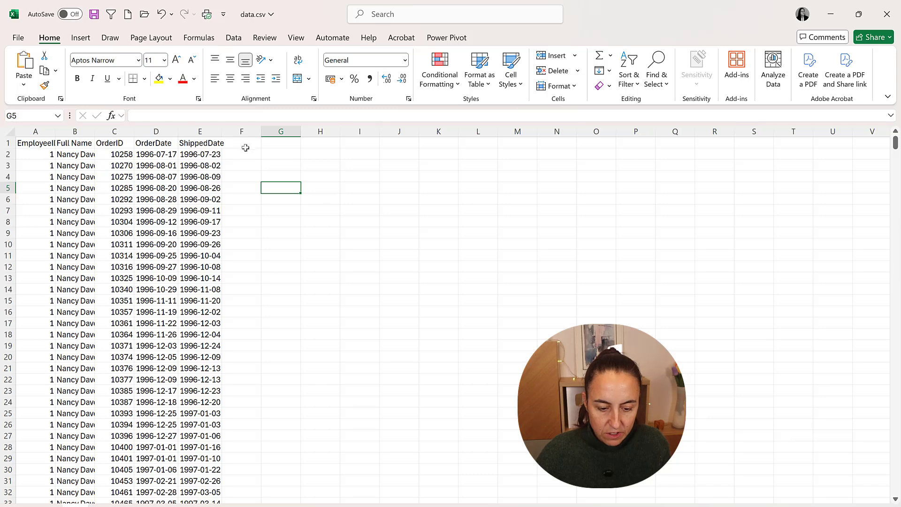
- Add a 'days' header in cell F1
click(245, 145)
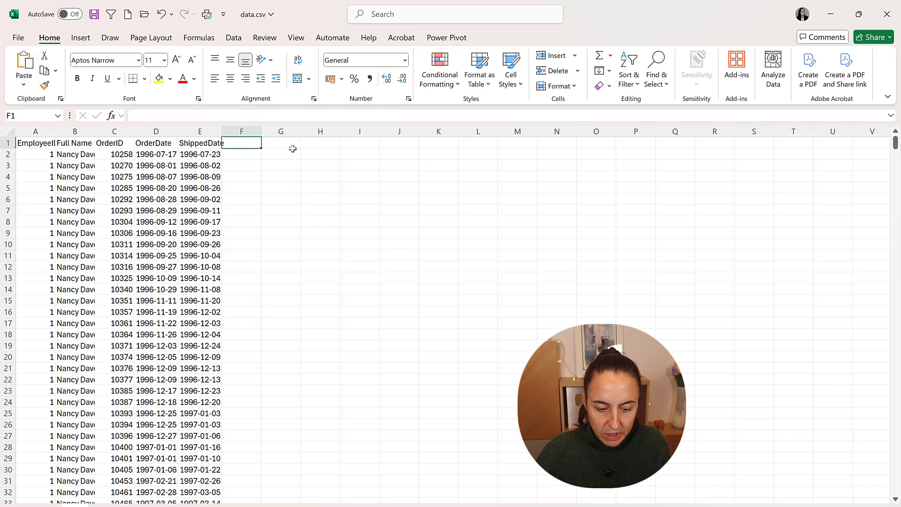
text(days)
key(Return)
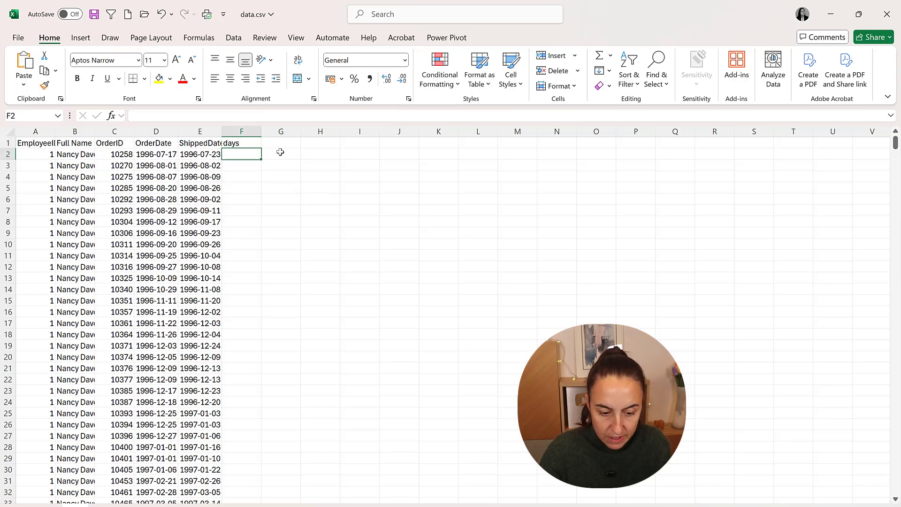
- Enter =E2-D2 in F2, fill it down every order row, and select columns A:F
text(=)
key(Left)
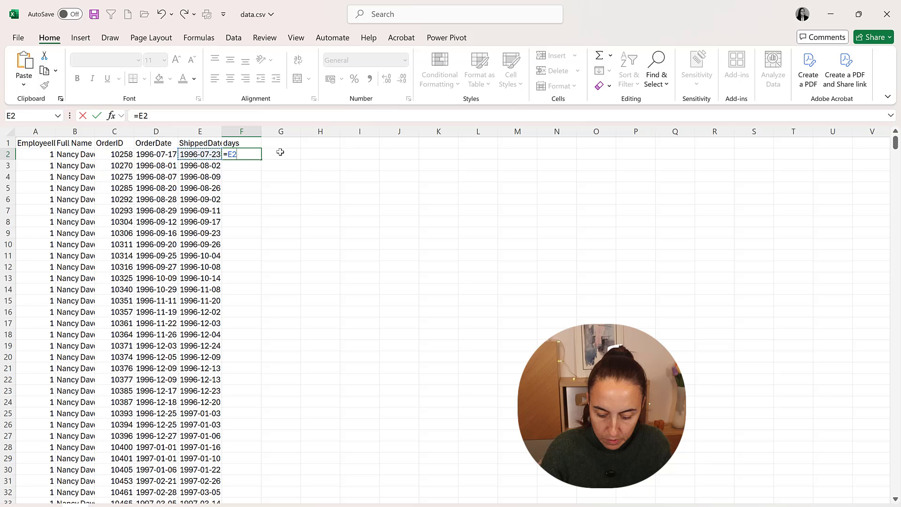
text(-)
key(Left)
key(Left)
key(Return)
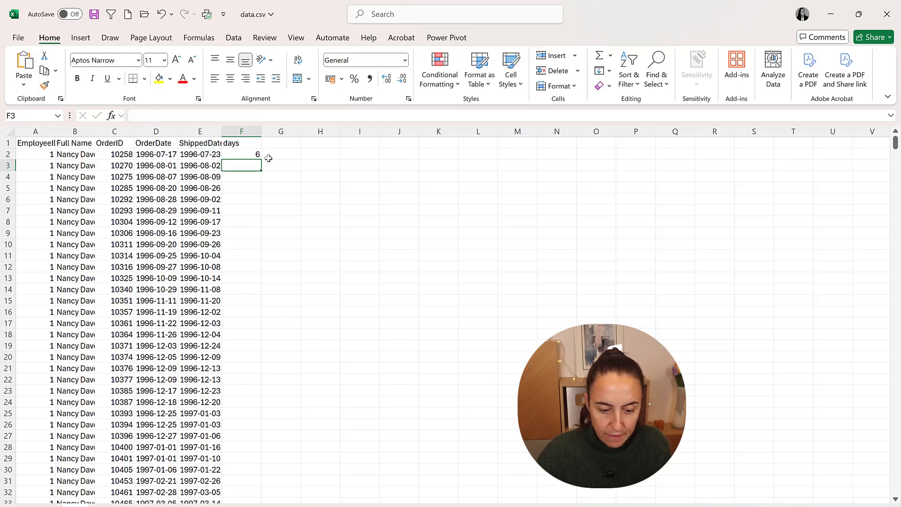
click(241, 155)
double_click(262, 160)
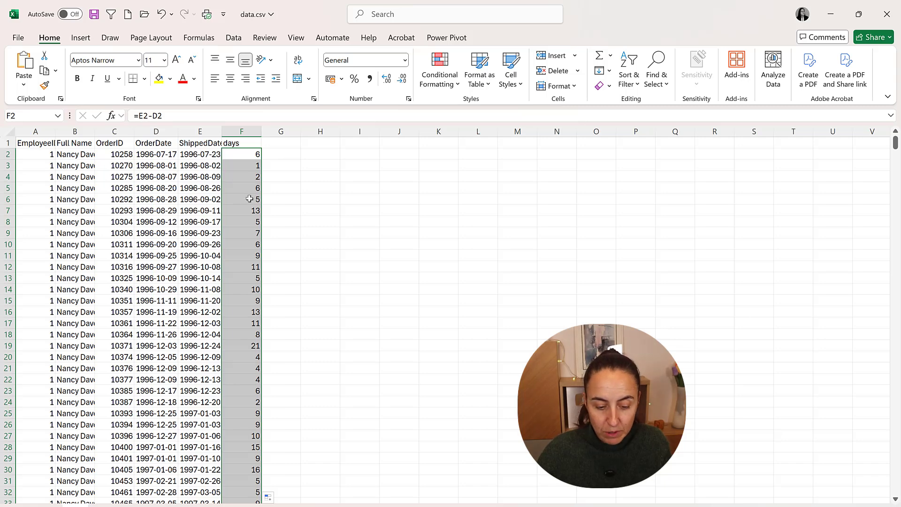
drag(47, 132, 258, 132)
- Insert a PivotTable on a new sheet with Full Name in Rows and days in Values
click(80, 37)
click(29, 63)
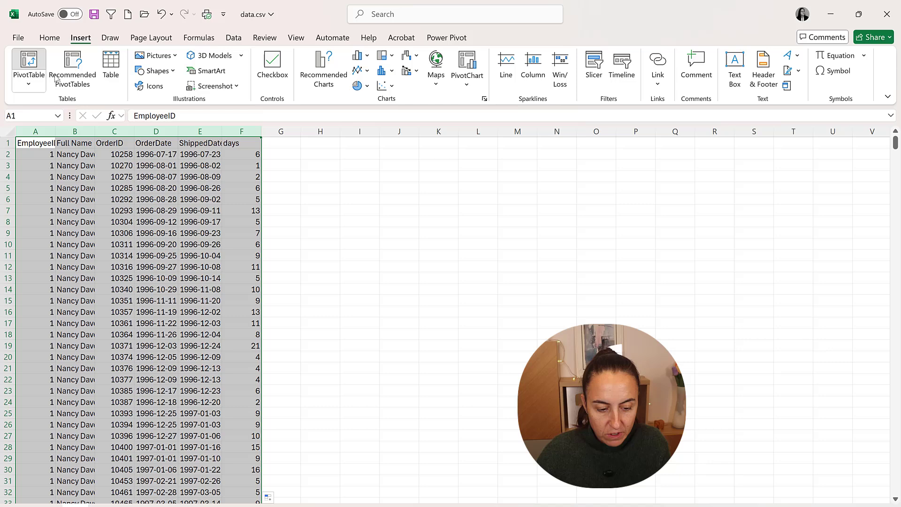
key(Return)
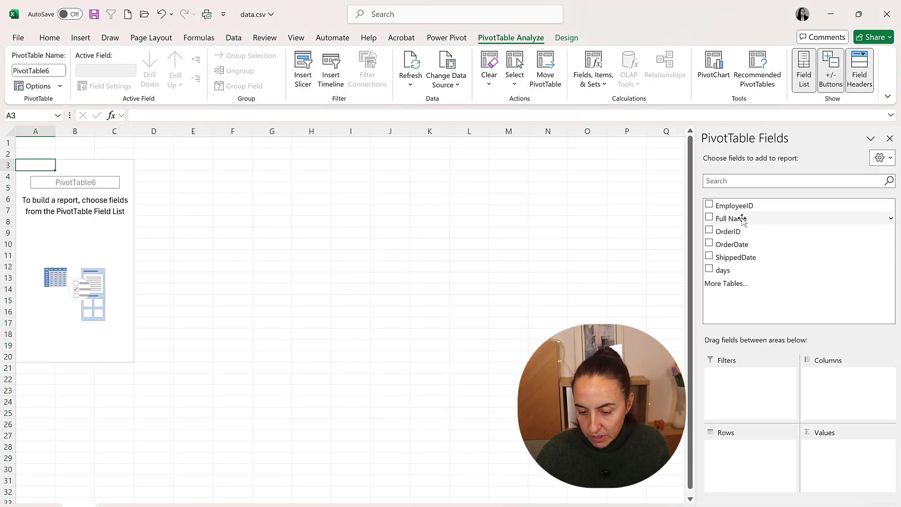
drag(736, 220, 750, 461)
drag(723, 270, 891, 452)
- Summarize days as Average and select the employee averages in B4:B12
click(891, 452)
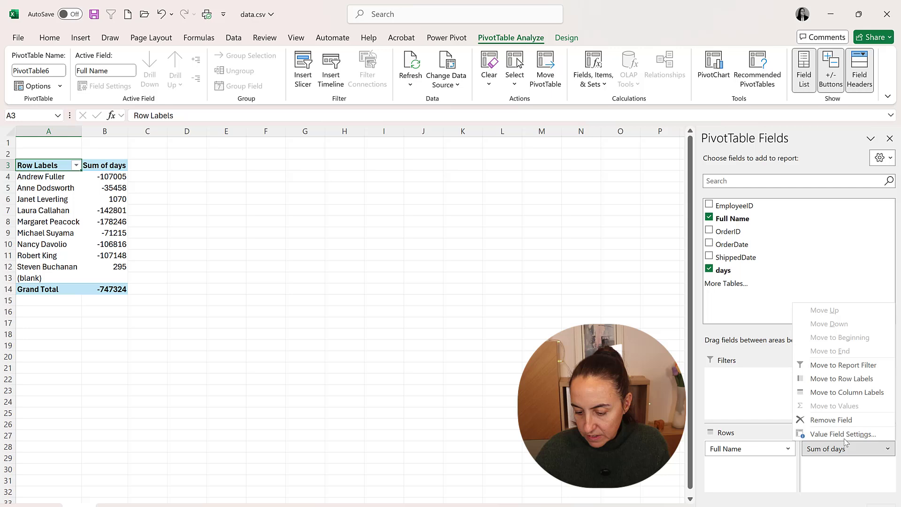
click(859, 487)
click(474, 324)
click(512, 384)
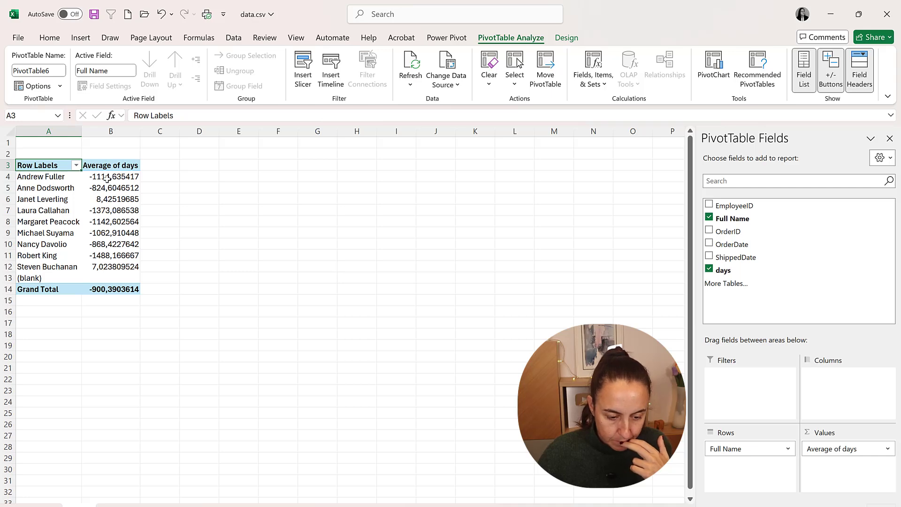
drag(107, 178, 111, 264)
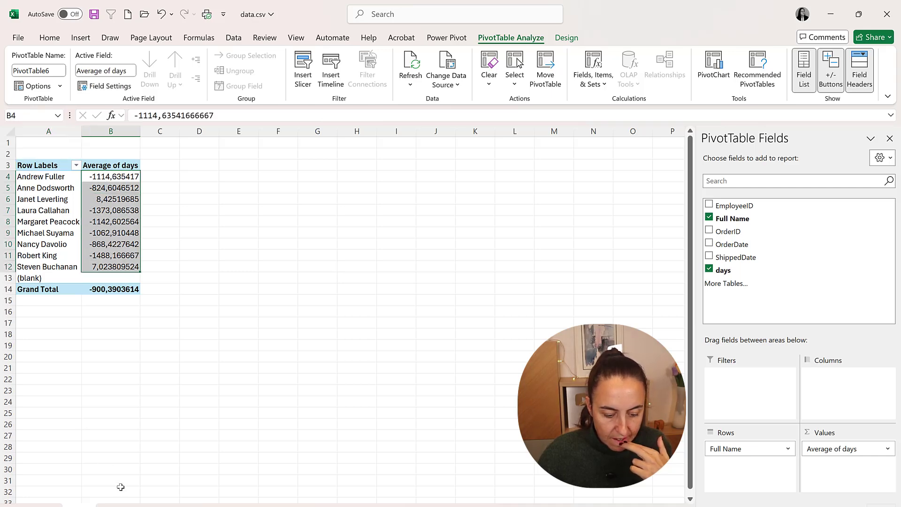
- On the data sheet, turn on filtering and show only rows with a blank ShippedDate
key(ctrl+Page_Down)
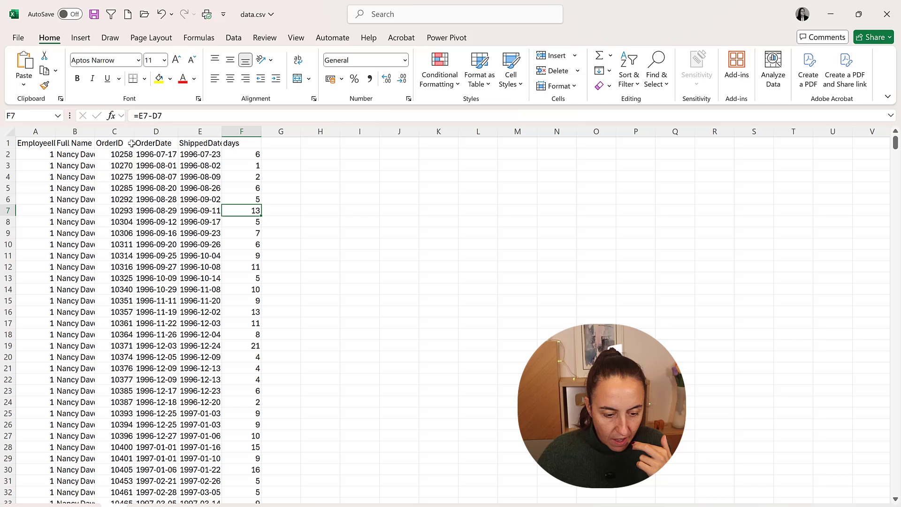
click(137, 143)
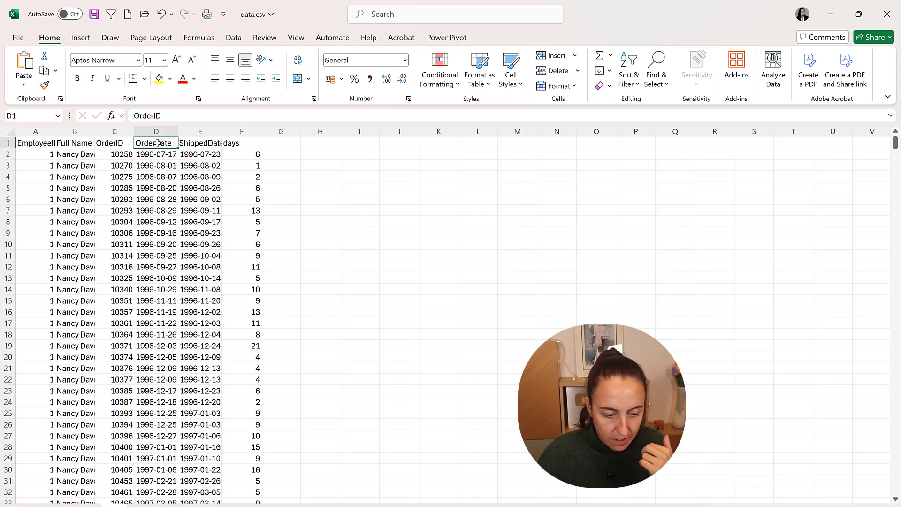
click(111, 14)
click(173, 143)
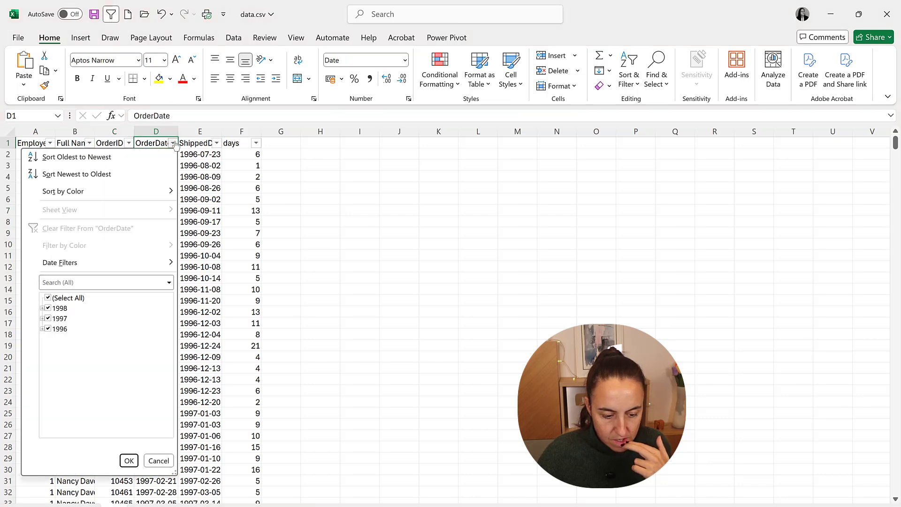
click(209, 145)
click(217, 143)
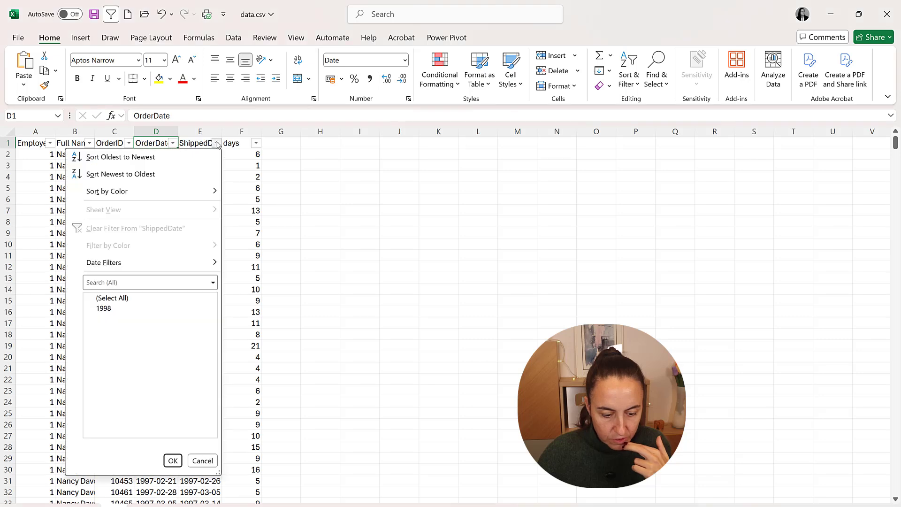
click(110, 339)
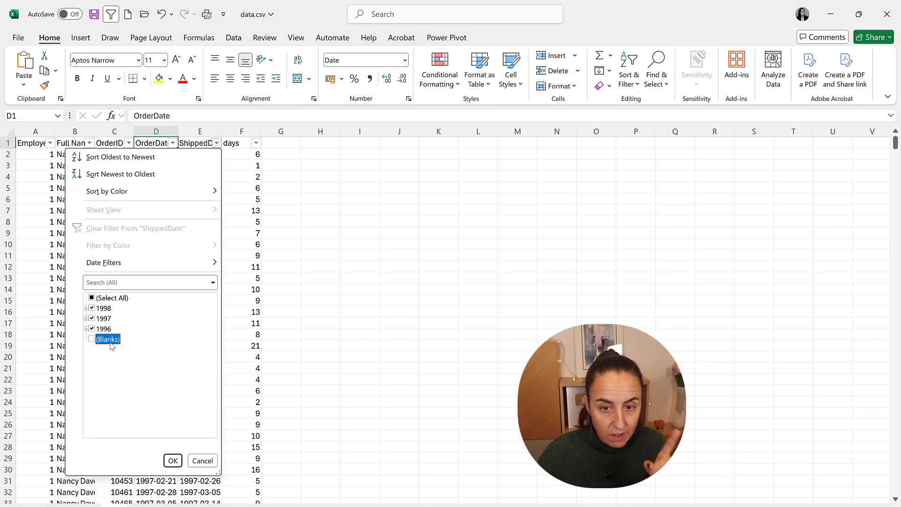
click(108, 299)
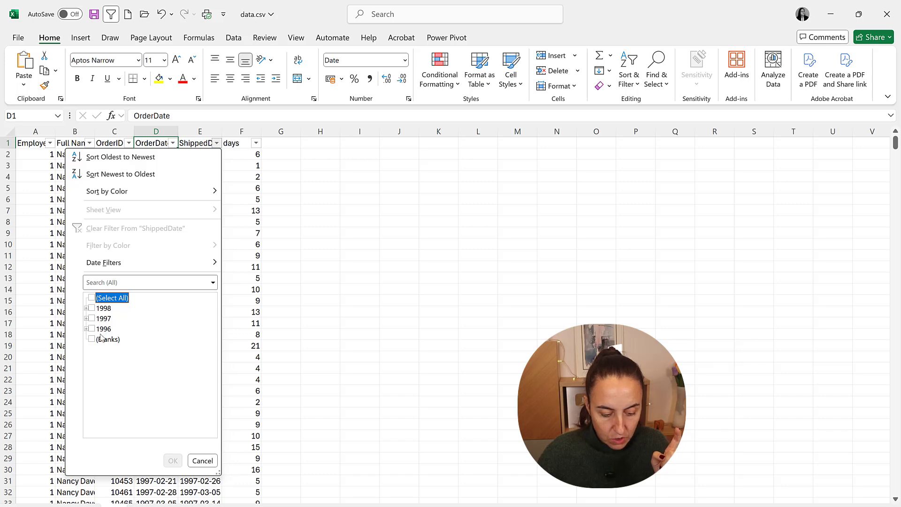
click(101, 339)
click(174, 460)
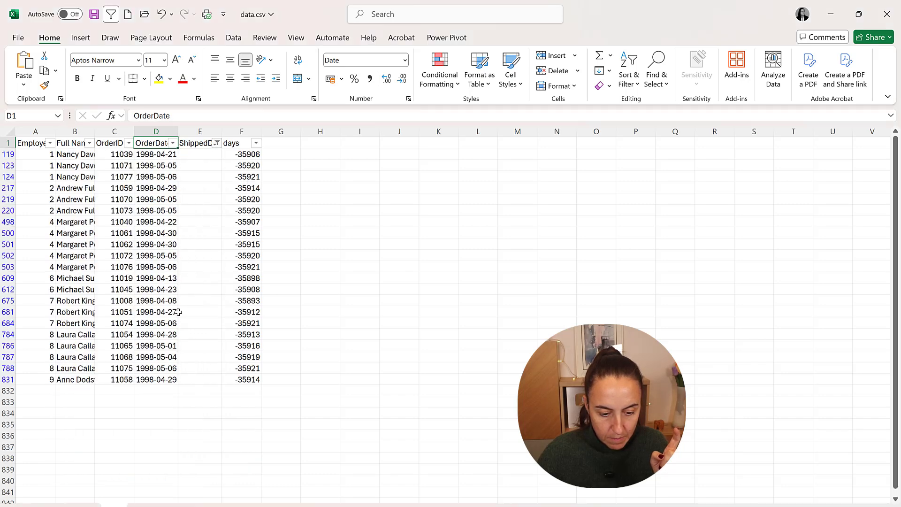
- Delete the unshipped order rows 119 to 831
drag(8, 154, 28, 380)
right_click(42, 381)
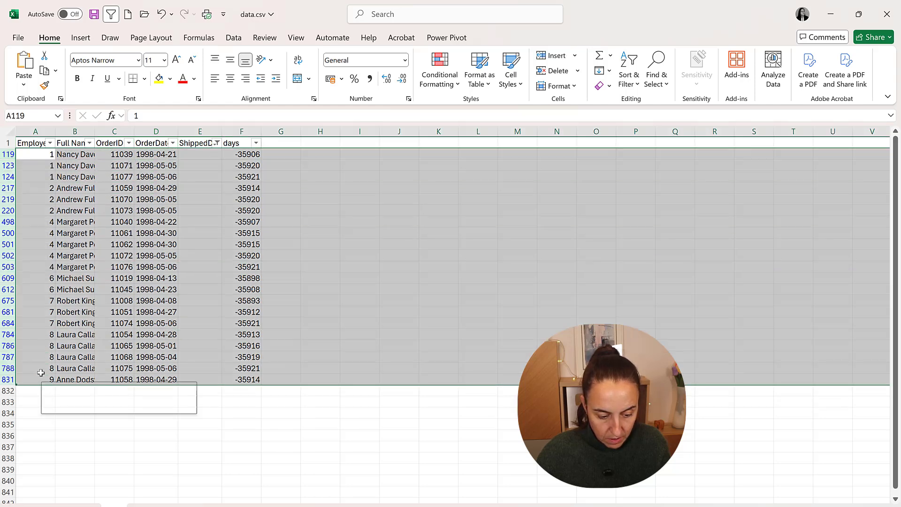
click(102, 277)
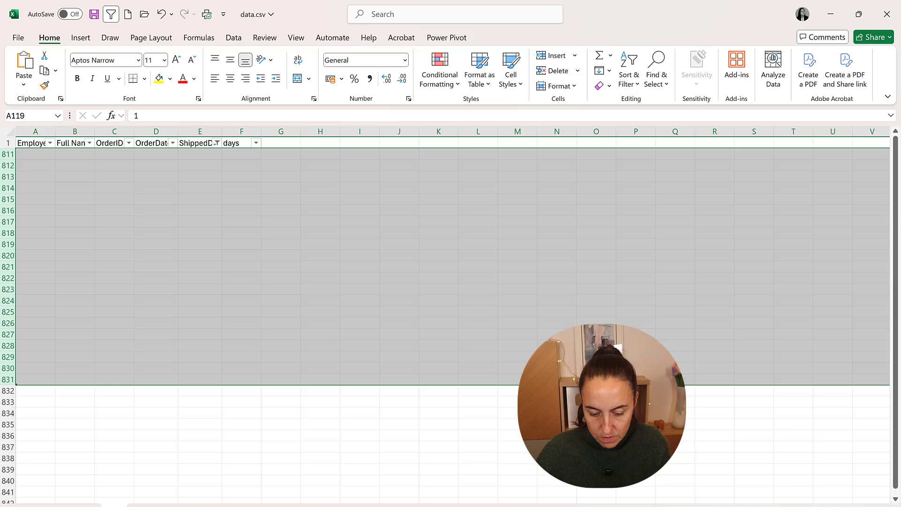
click(192, 199)
- Reselect all ShippedDate values so every remaining data row shows again
click(218, 144)
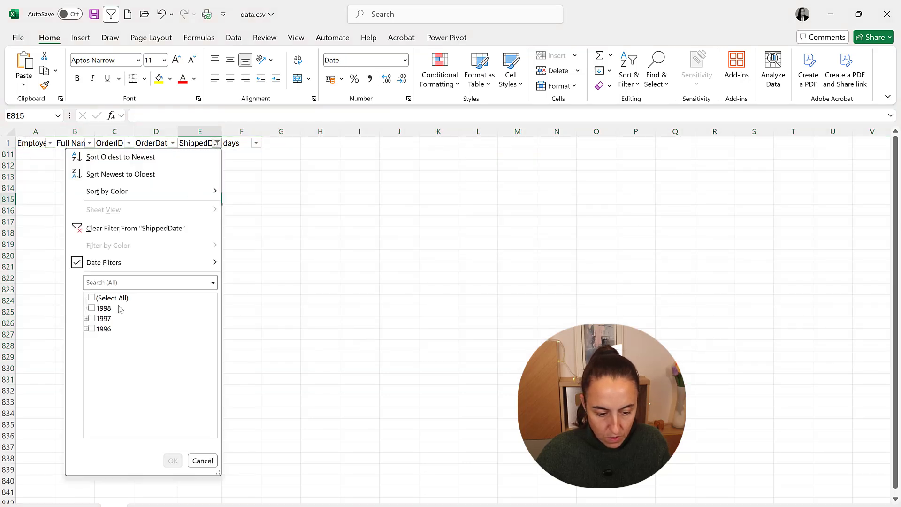
click(110, 298)
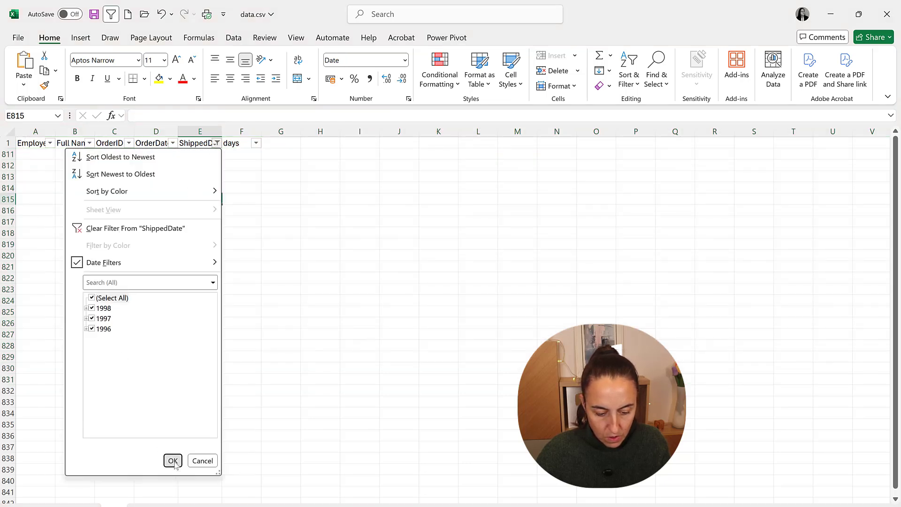
click(173, 460)
- Refresh the PivotTable on its sheet with the updated data
click(84, 505)
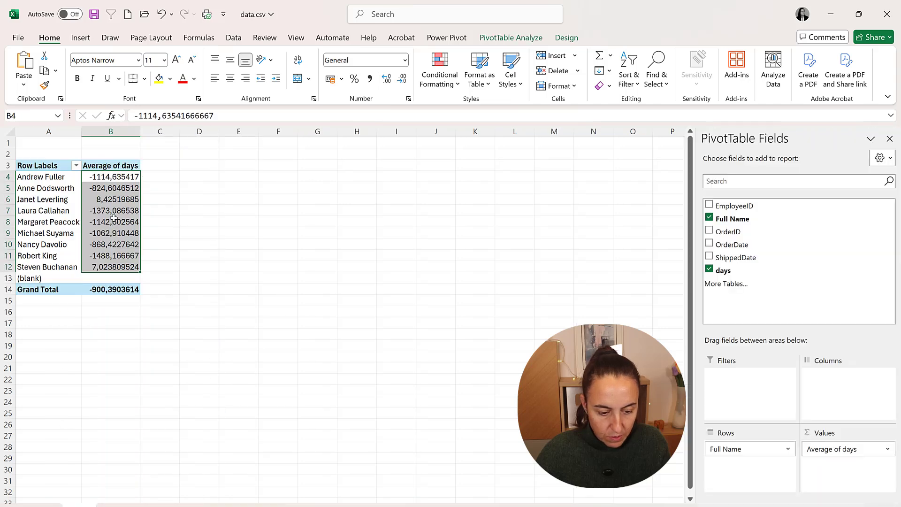
click(115, 201)
right_click(115, 202)
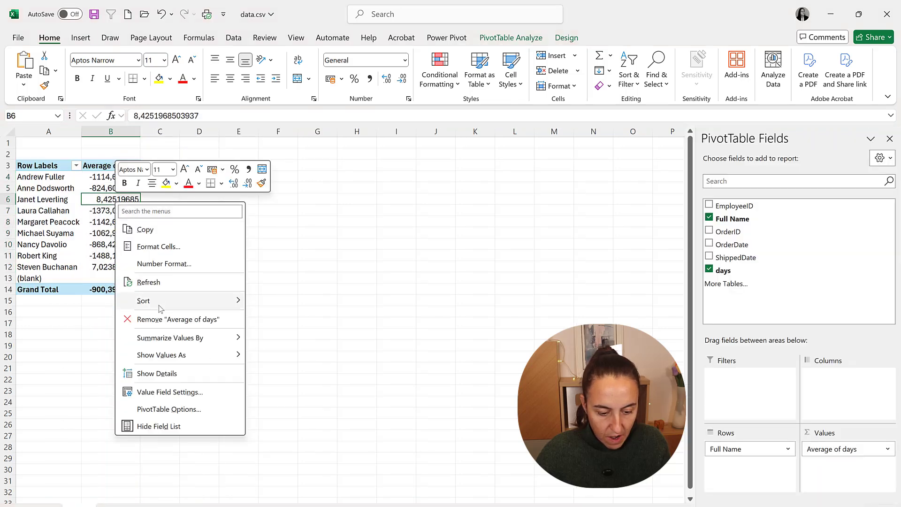
click(150, 283)
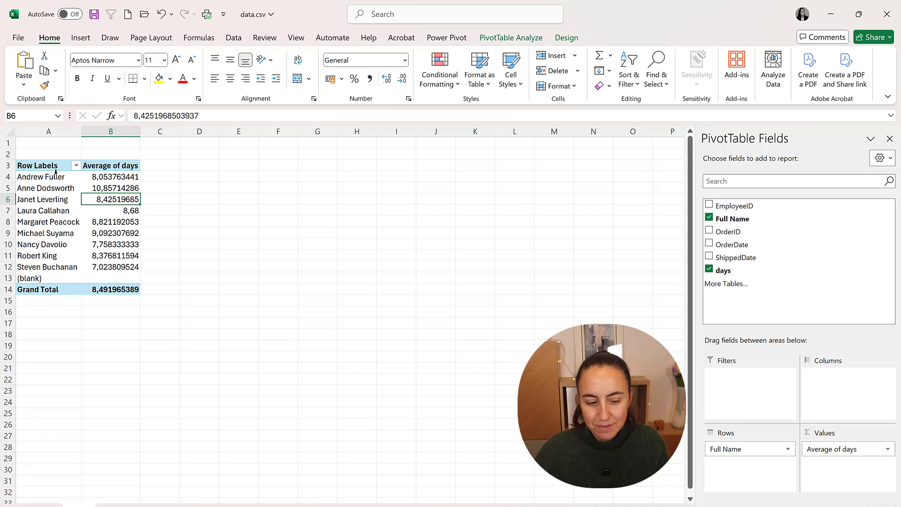
- Copy the employee names and averages and paste them as values at G4
drag(44, 177, 123, 267)
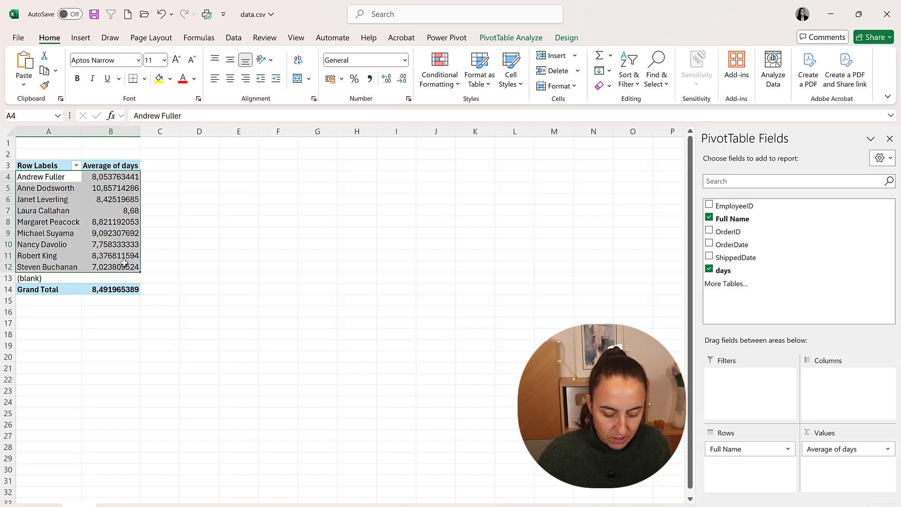
key(ctrl+c)
click(310, 176)
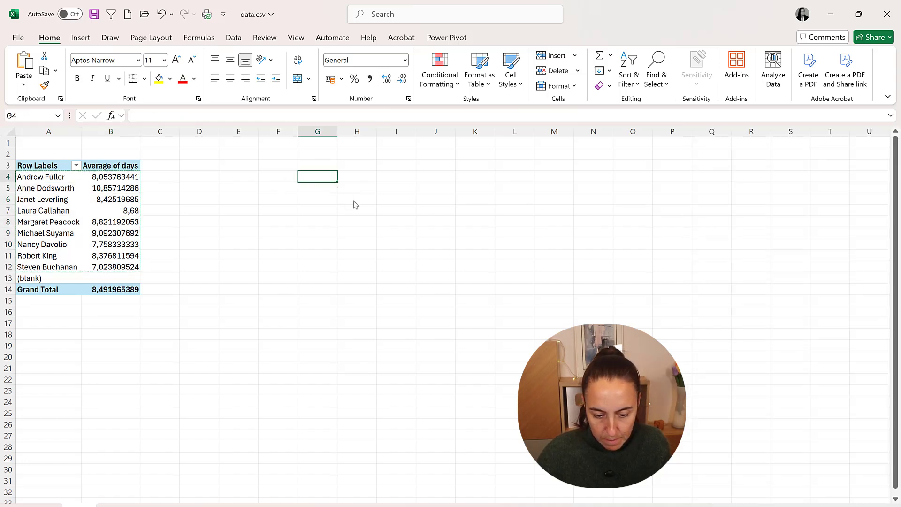
right_click(310, 178)
click(339, 240)
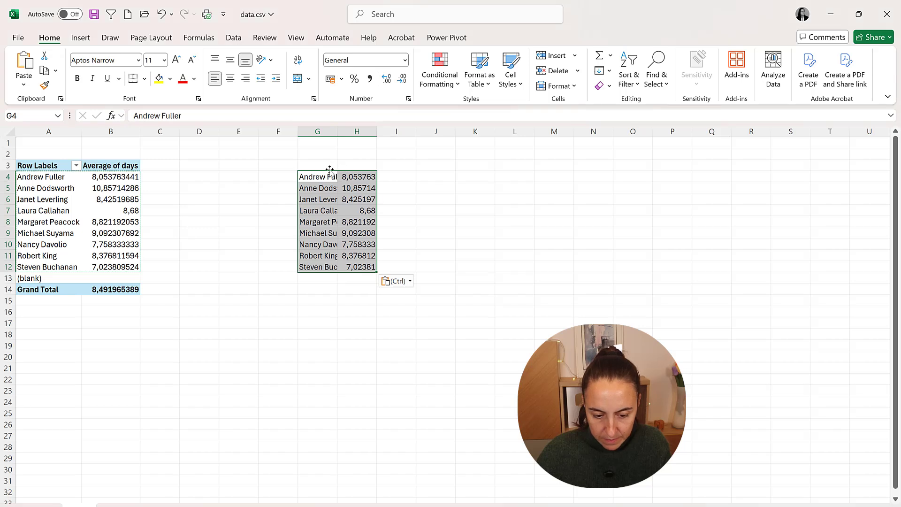
- Filter the pasted list and sort the averages in column H largest to smallest
click(313, 162)
click(110, 14)
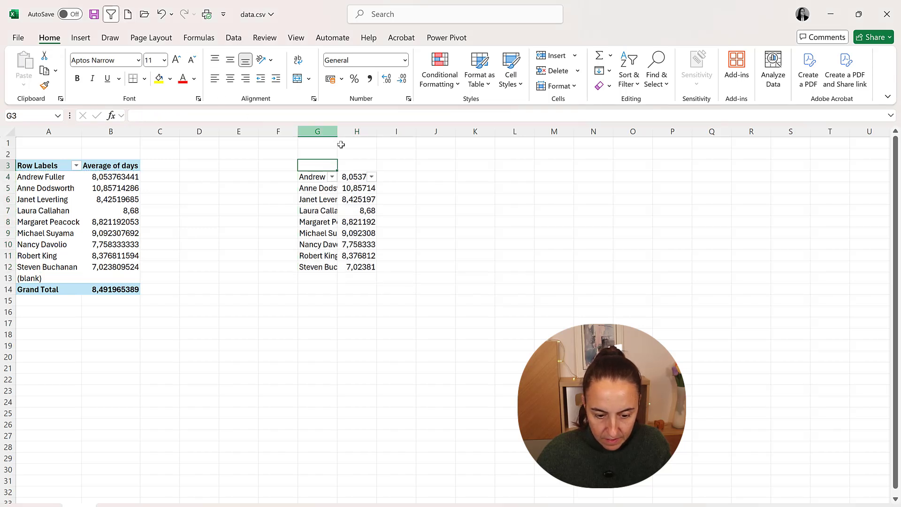
click(372, 178)
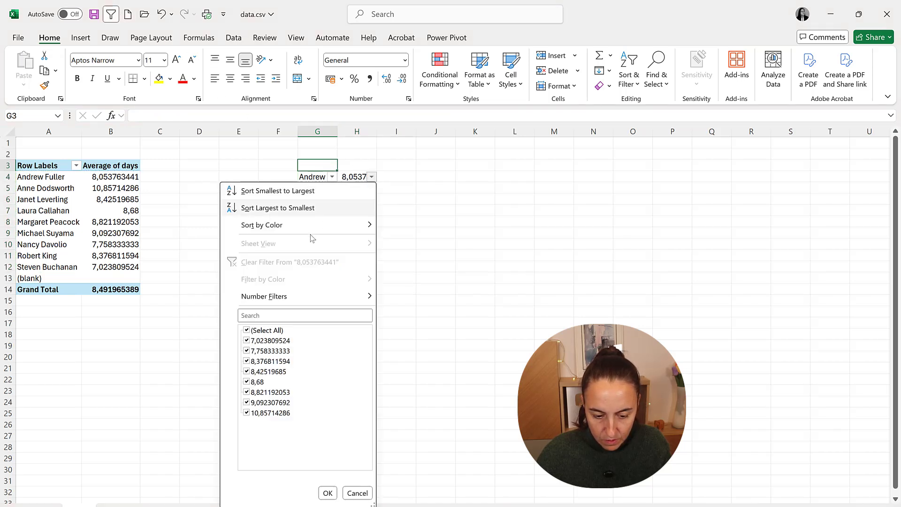
click(301, 207)
click(364, 189)
- Autofit column G and check Anne Dodsworth's top average of 10,85714 in H5
click(312, 186)
key(alt+h)
key(o)
key(i)
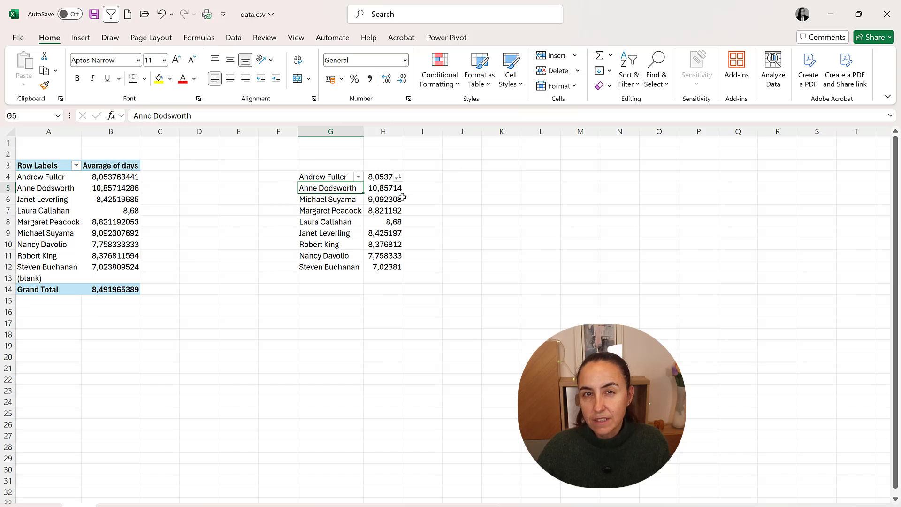
click(484, 210)
click(392, 184)
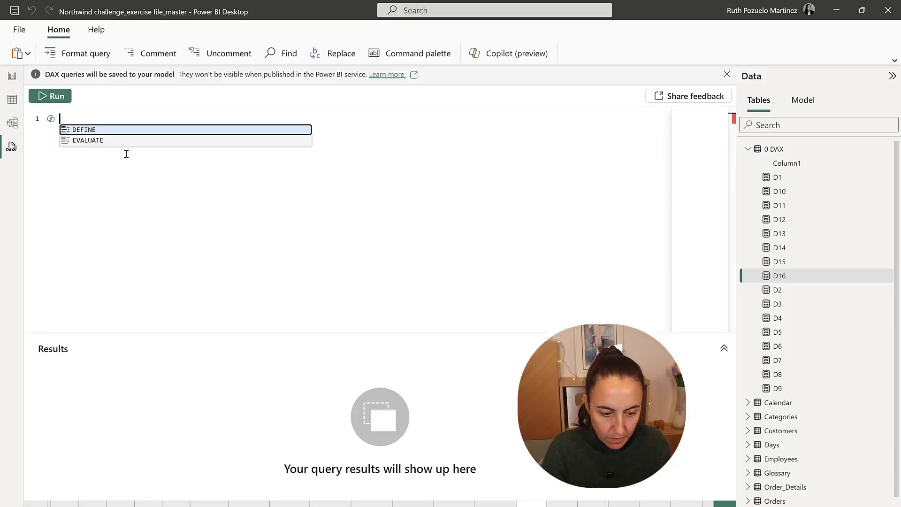
- Start the DAX query with EVALUATE SUMMARIZE over the Employees table
key(Tab)
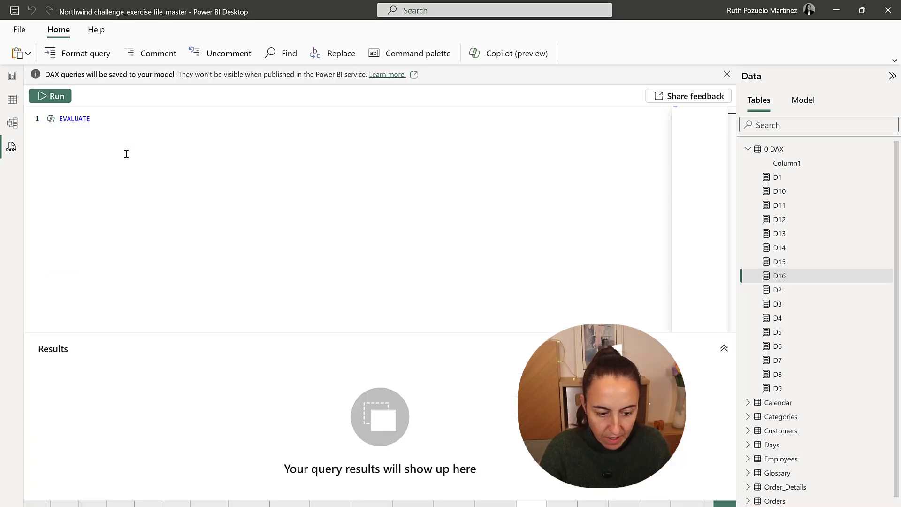
key(Return)
text(sum)
key(Tab)
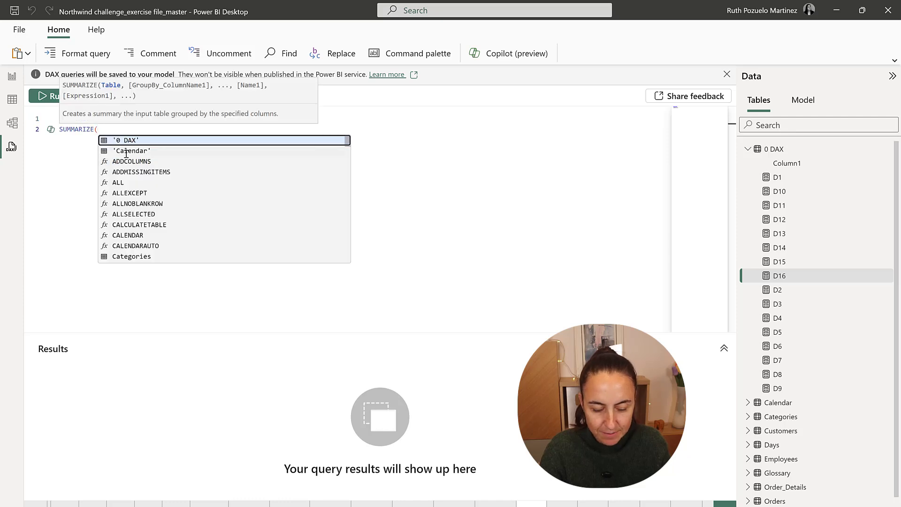
key(Return)
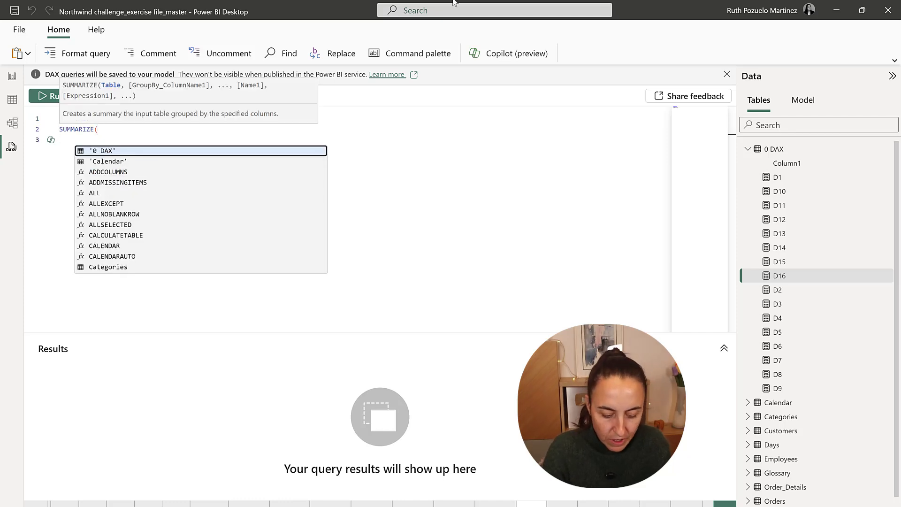
text(em)
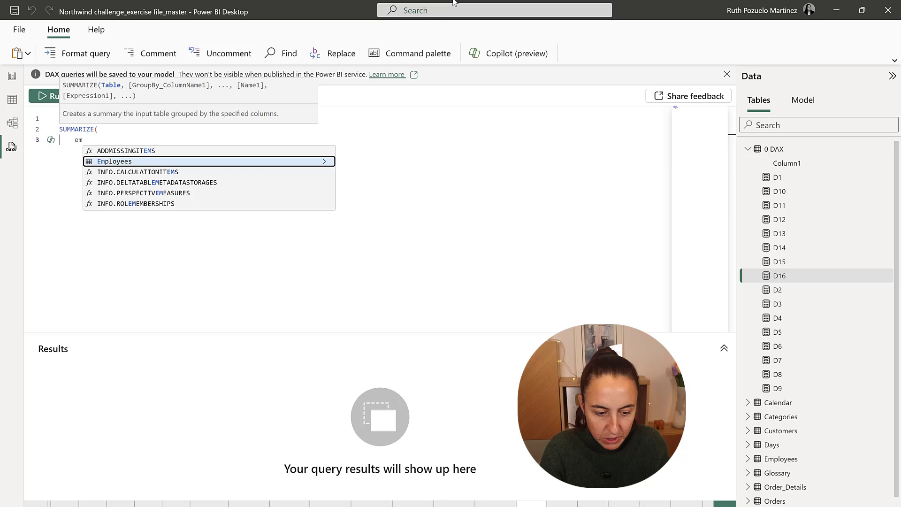
key(Tab)
- Group by Employees[EmployeeID] and Employees[Full Name] and add an "avg order time" column
text(, emp)
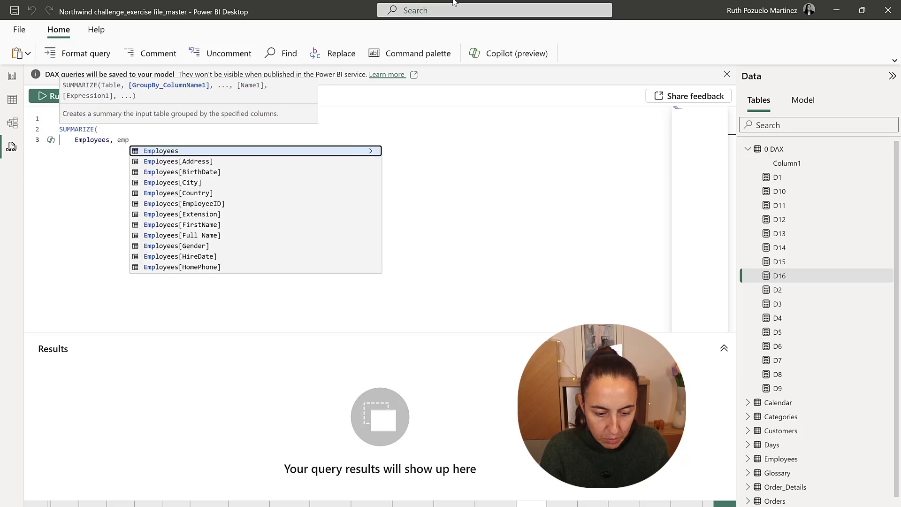
text(loyeeid)
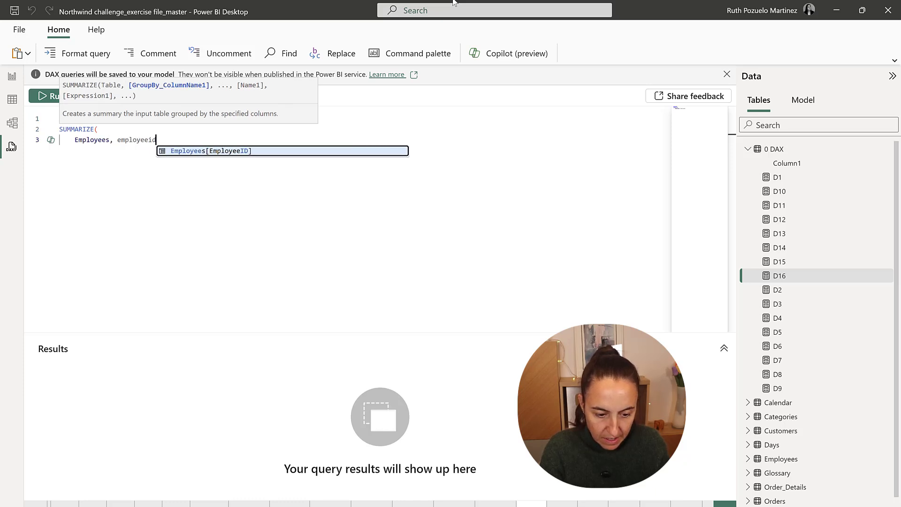
key(Tab)
text(, fu)
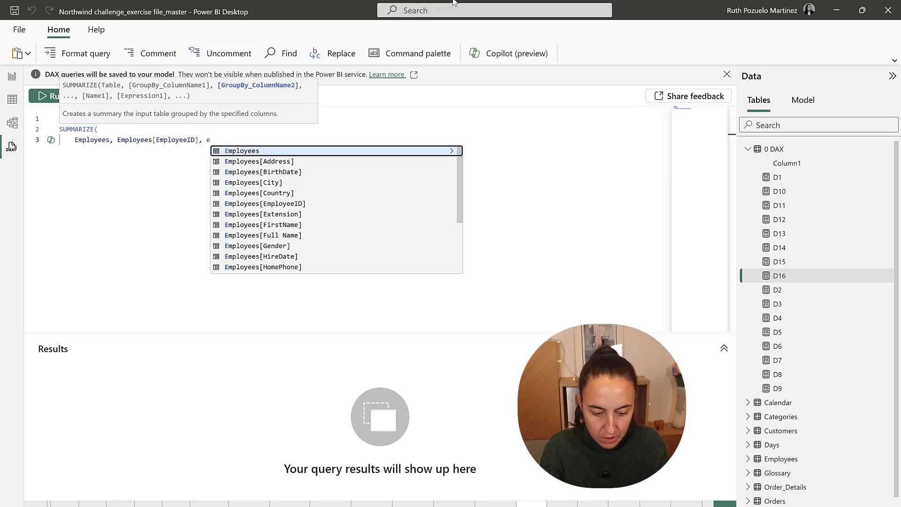
key(Tab)
text(,)
key(Return)
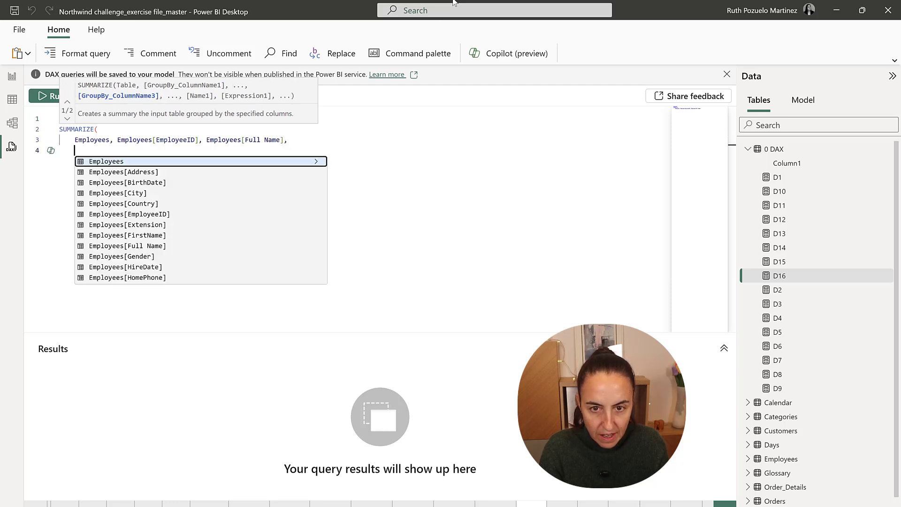
text("avg order)
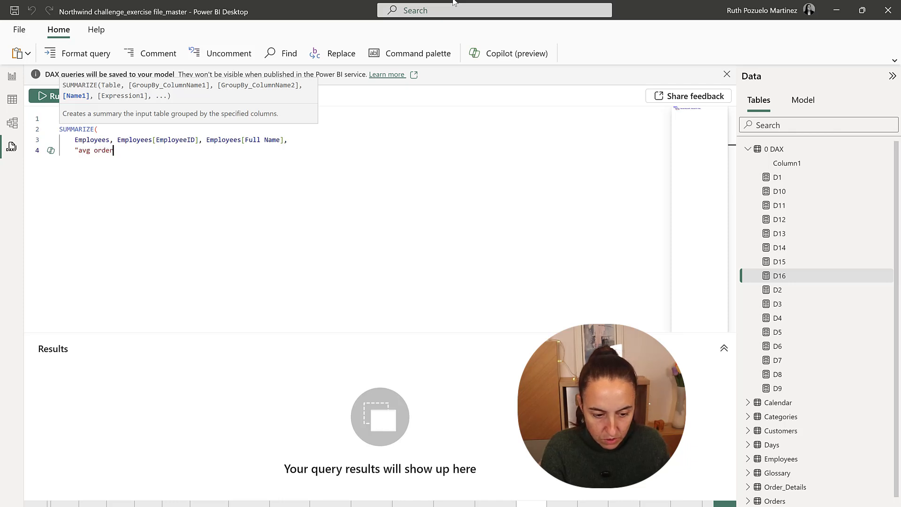
text( time";)
key(Return)
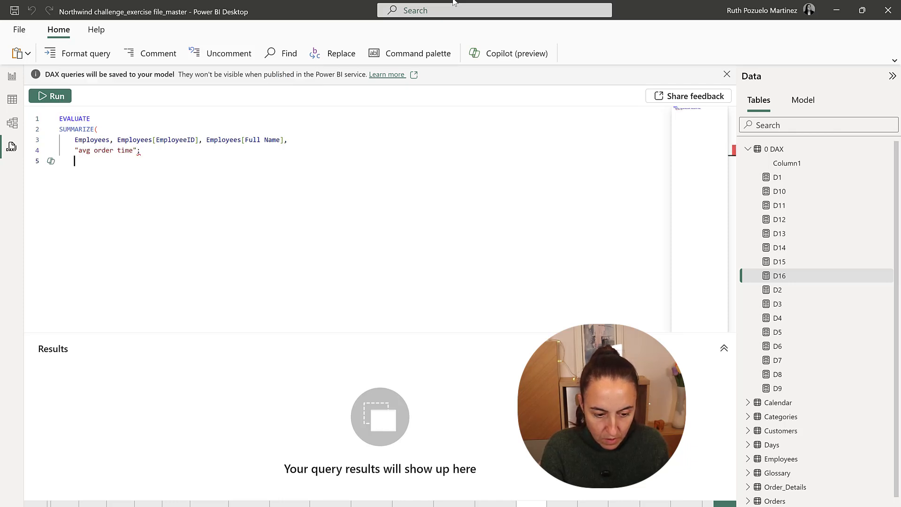
key(Return)
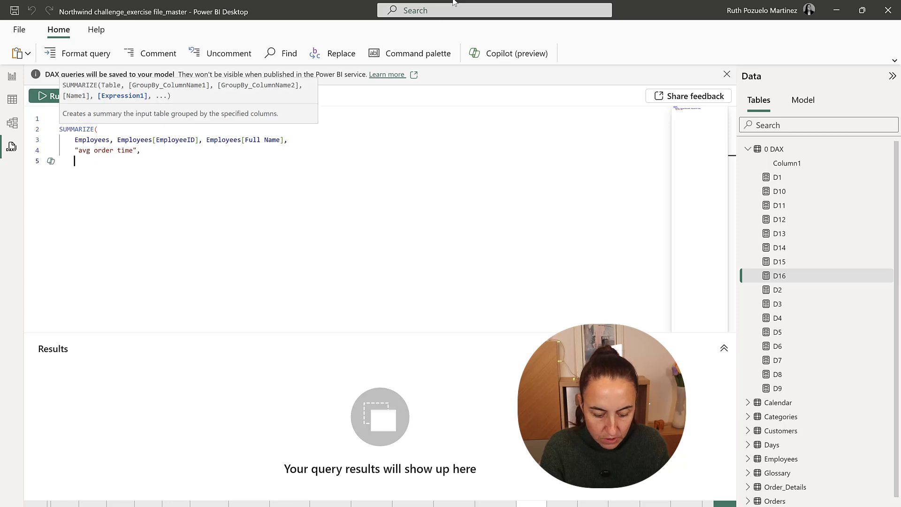
- Begin the column expression as AVERAGEX over the Orders table
text(Ave)
key(Down)
key(Down)
key(Tab)
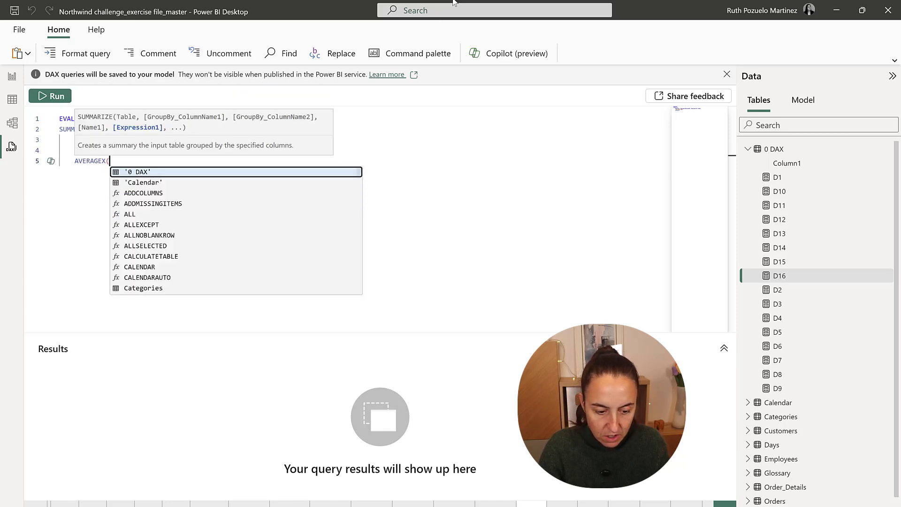
key(Return)
text(or)
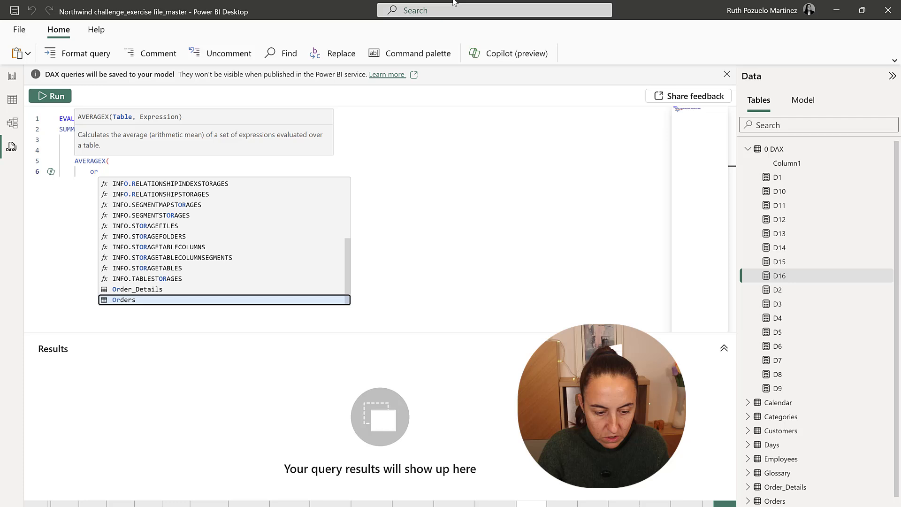
key(Tab)
text(,)
key(Return)
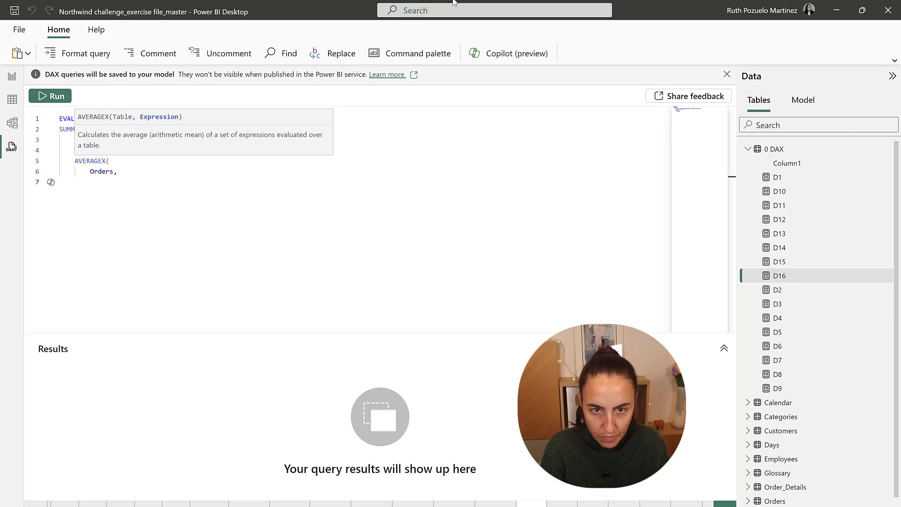
- Average DATEDIFF starting from Orders[OrderDate]
text(date)
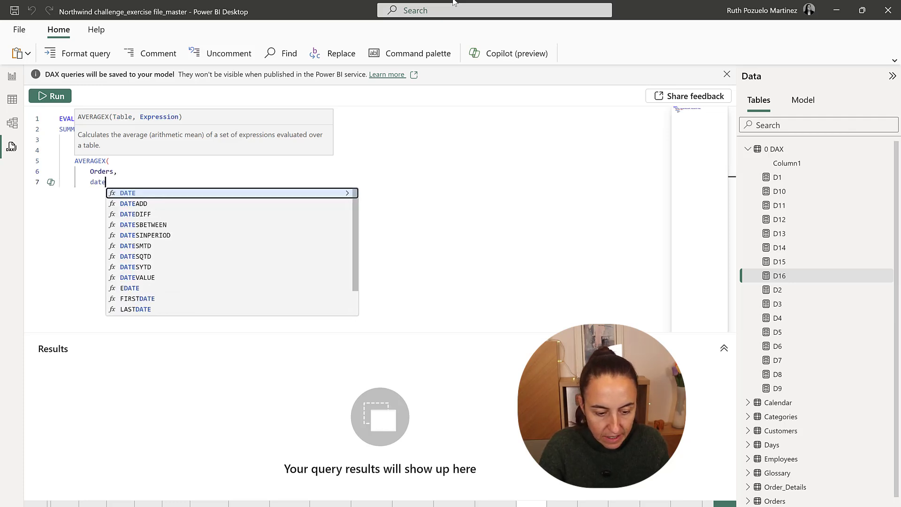
key(Down)
key(Down)
key(Tab)
text(order)
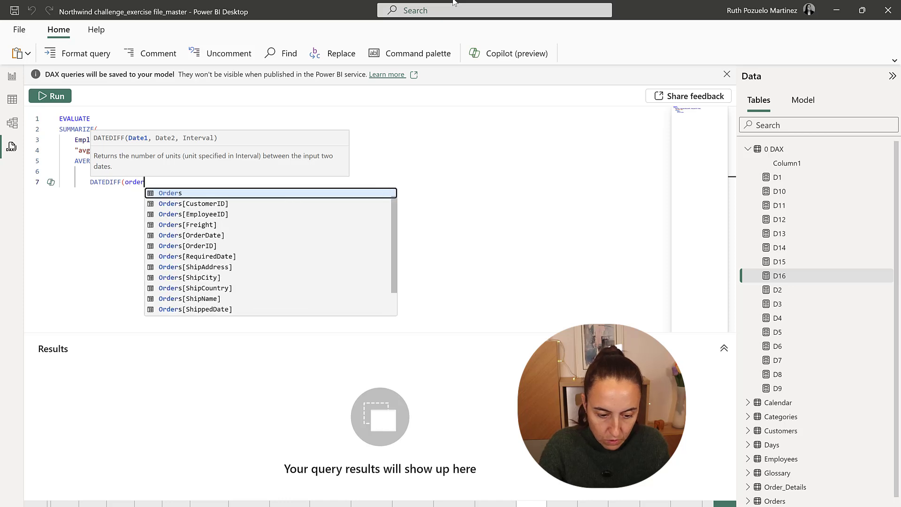
key(Down)
key(Down)
key(Down)
key(Down)
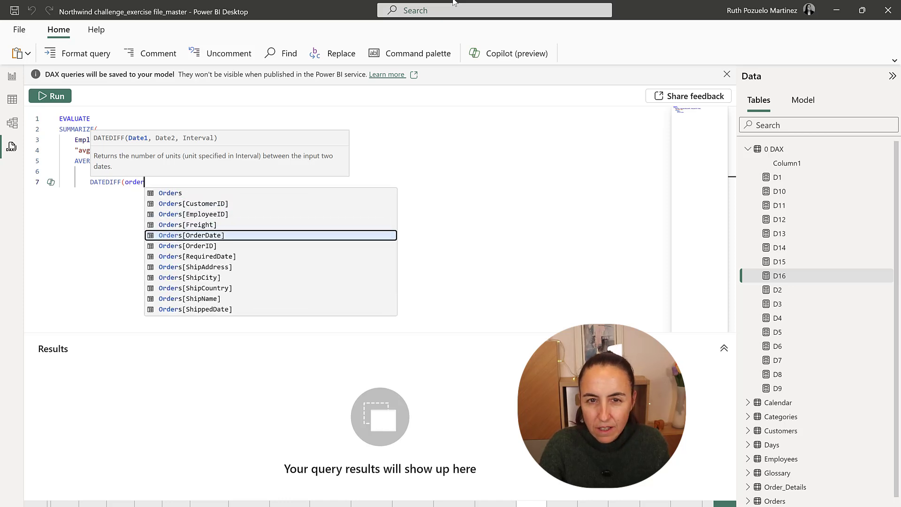
key(Down)
key(Down)
key(Down)
key(Down)
key(Up)
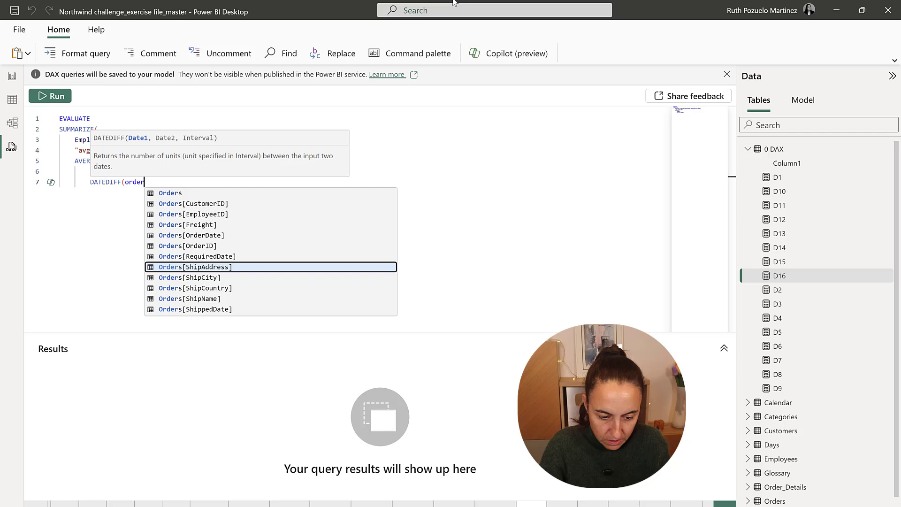
key(Up)
key(Up)
key(Tab)
- Finish DATEDIFF with Orders[ShippedDate] and DAY, then close all parentheses
text(, Orders[Sh)
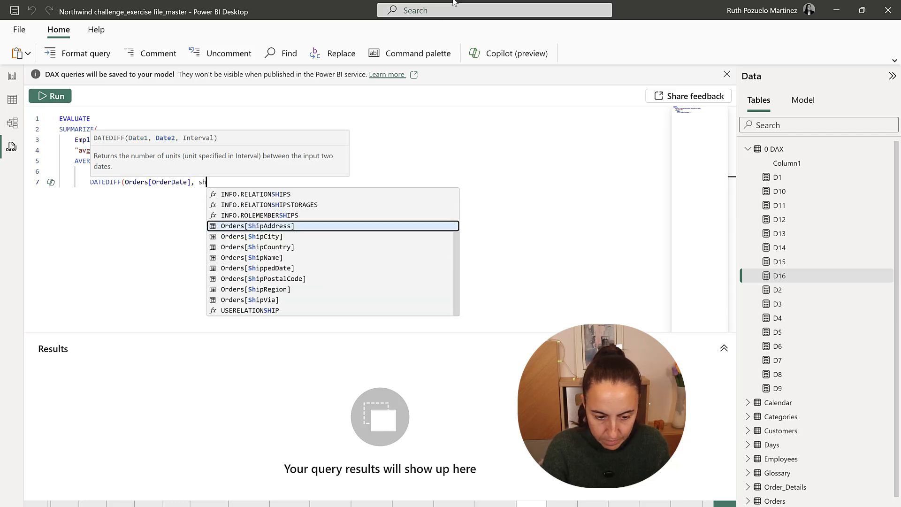
text(ipp)
key(Tab)
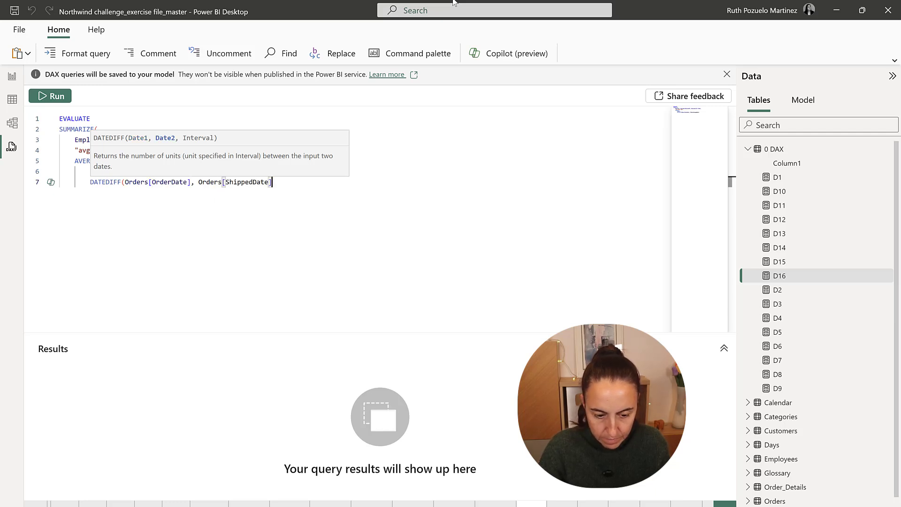
text(, Ord)
key(Tab)
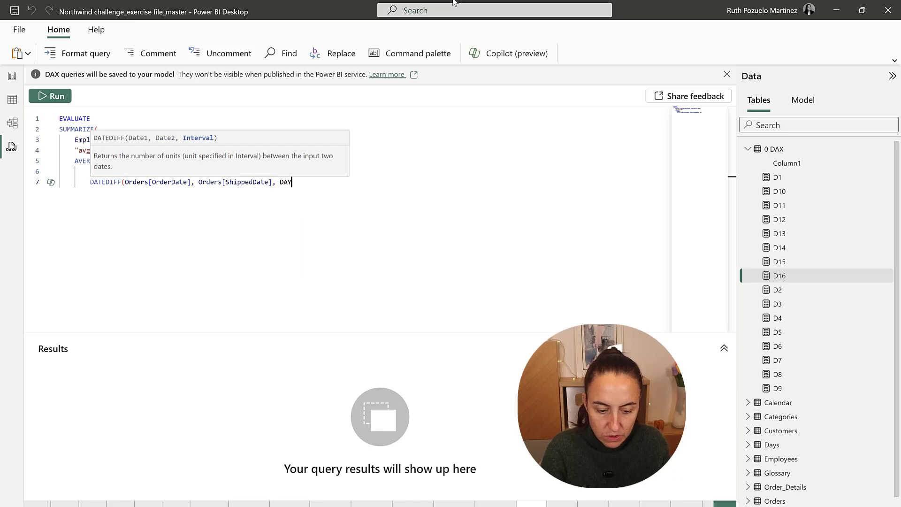
text()))
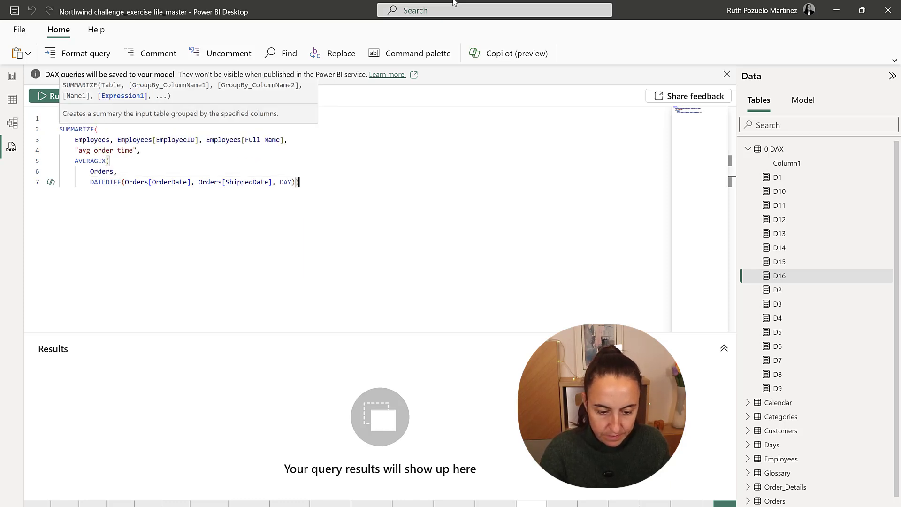
text())
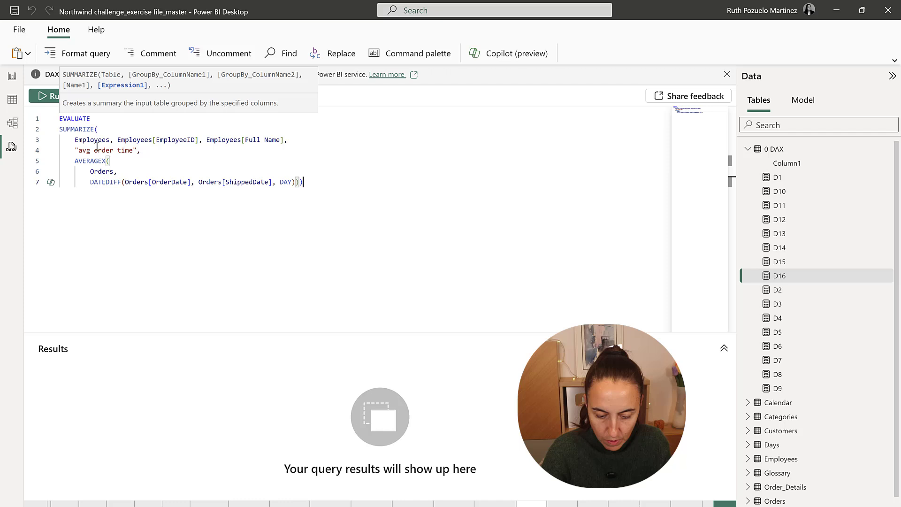
- Run the query, check the highest average of 10.86, and select the SUMMARIZE expression
click(46, 96)
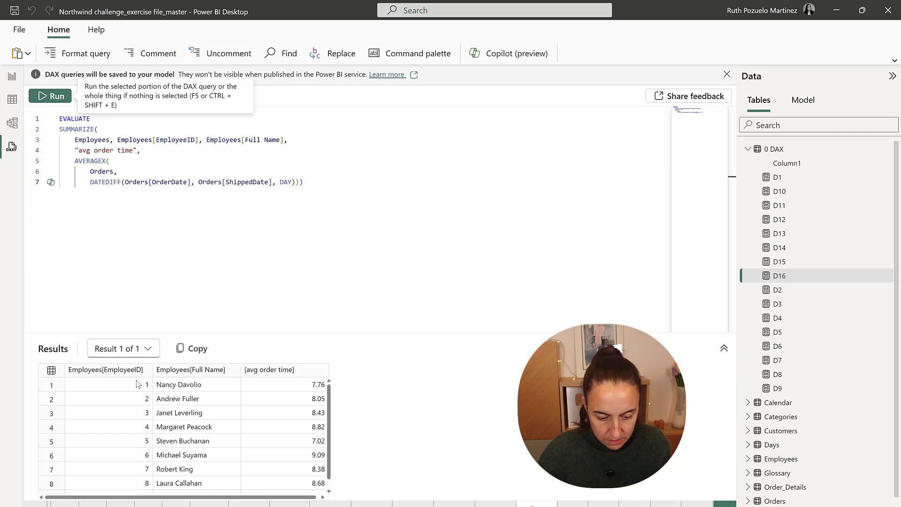
scroll(211, 411, down, 1)
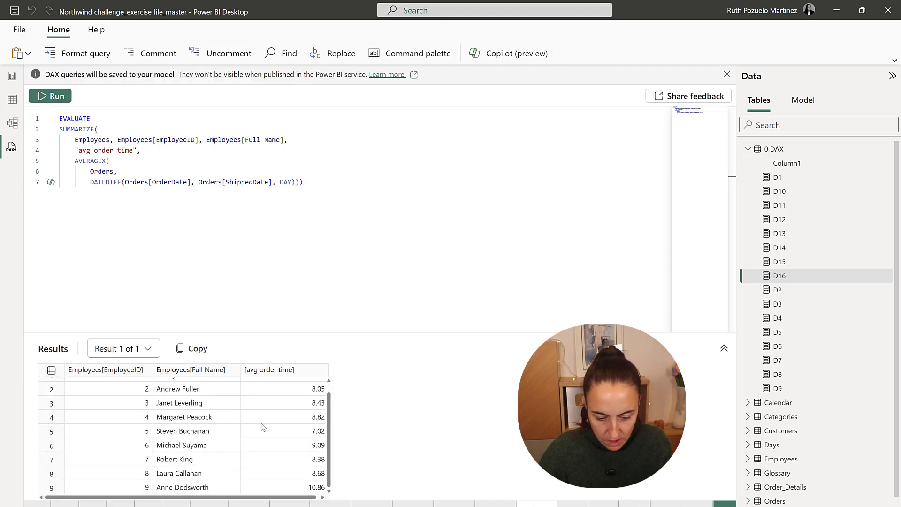
scroll(254, 425, up, 1)
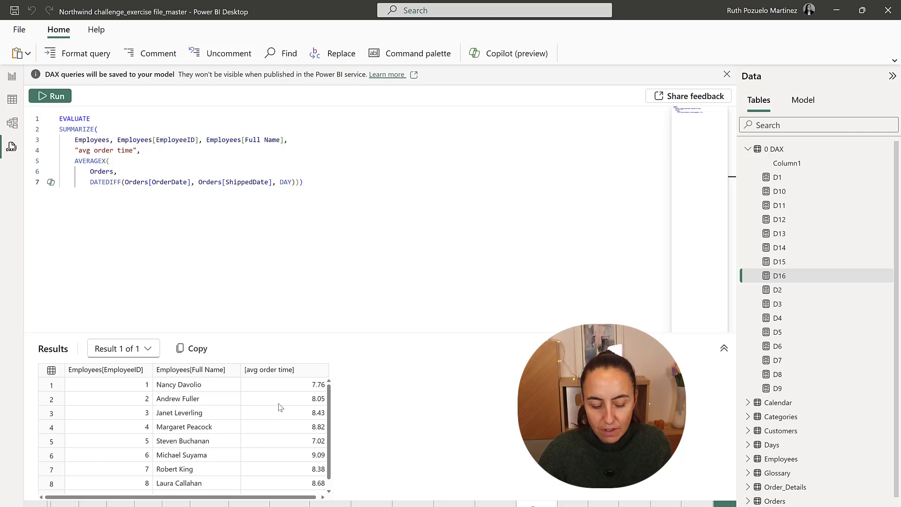
scroll(272, 432, down, 1)
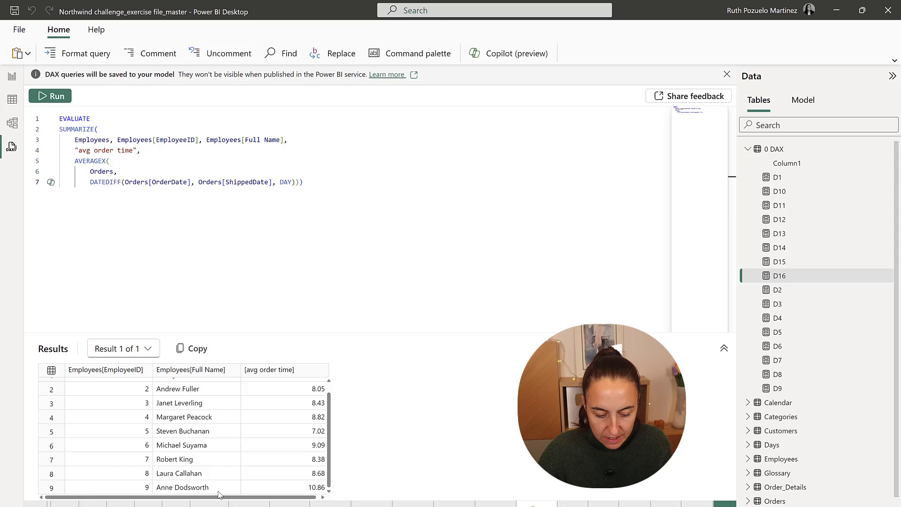
drag(318, 185, 41, 128)
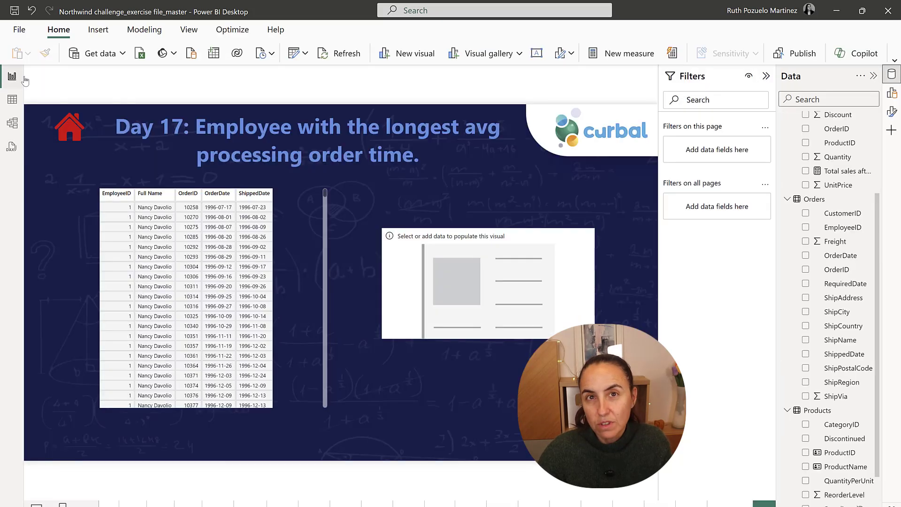
- Create the D17 measure as CONCATENATEX over TOPN(1) of the employee averages and place it in the card
click(12, 78)
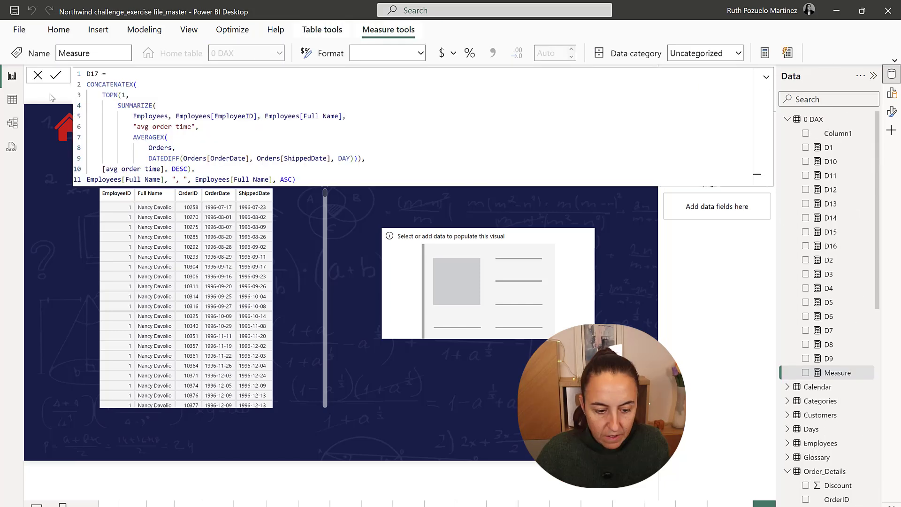
key(Return)
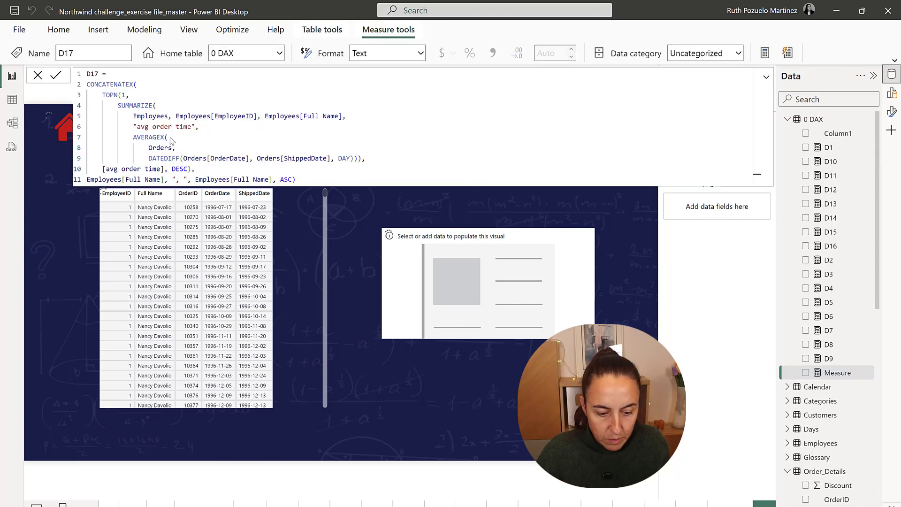
drag(103, 95, 145, 96)
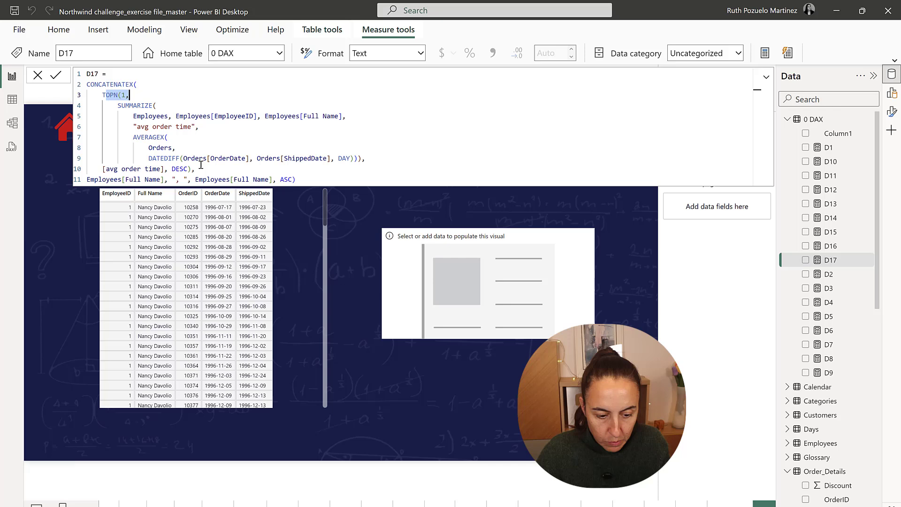
drag(195, 168, 86, 168)
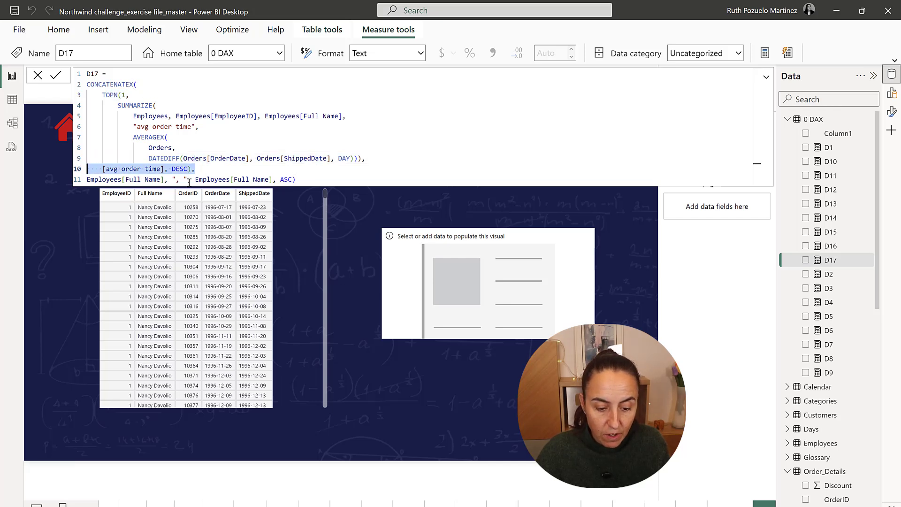
drag(164, 180, 310, 181)
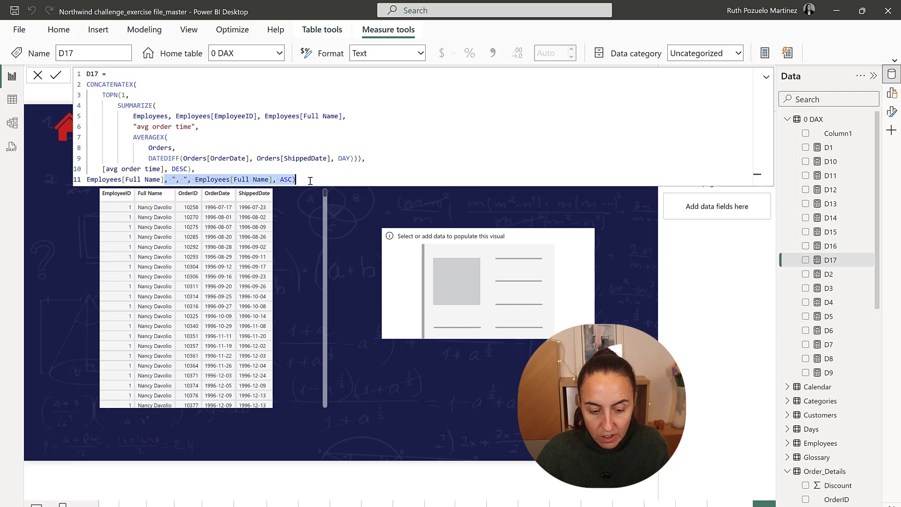
drag(831, 259, 462, 309)
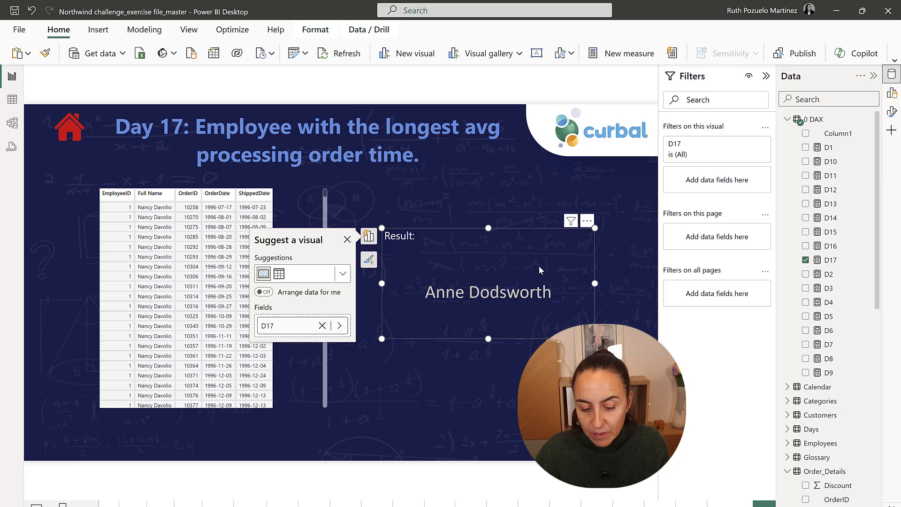